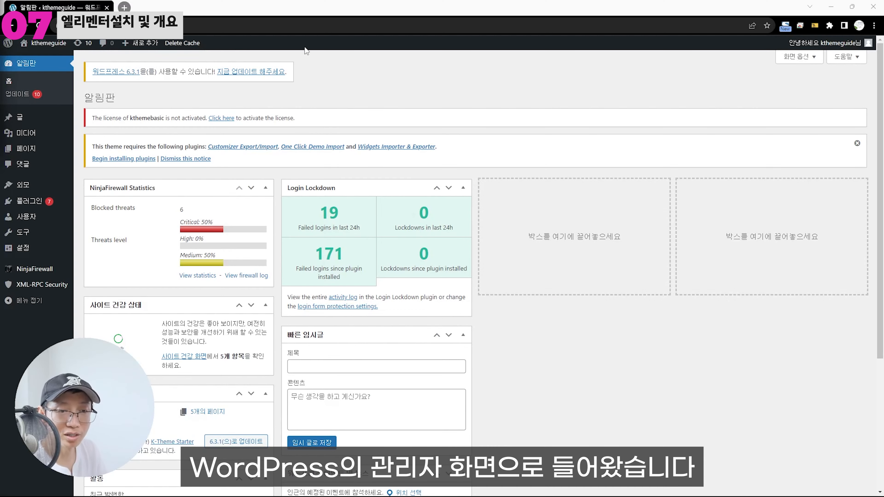
Open the installed plugins list and look through all plugins currently on the site.
mouse_move(25, 204)
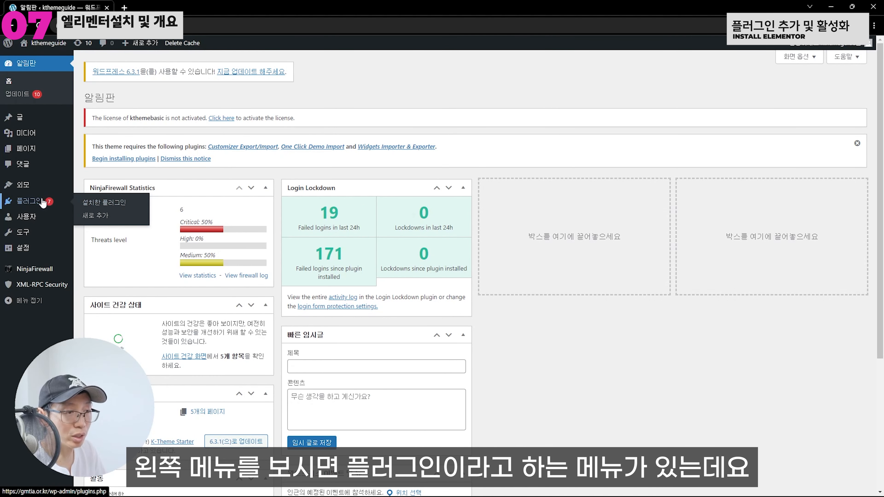
left_click(36, 202)
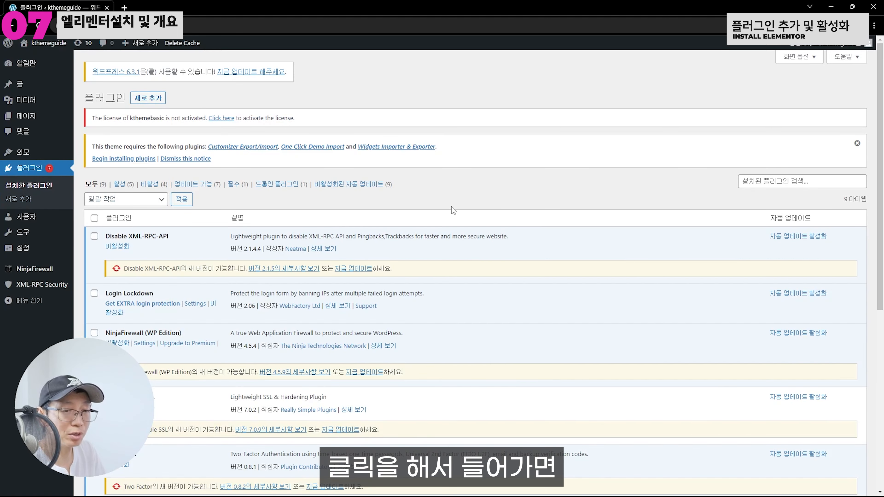
scroll(463, 195, "down", 6)
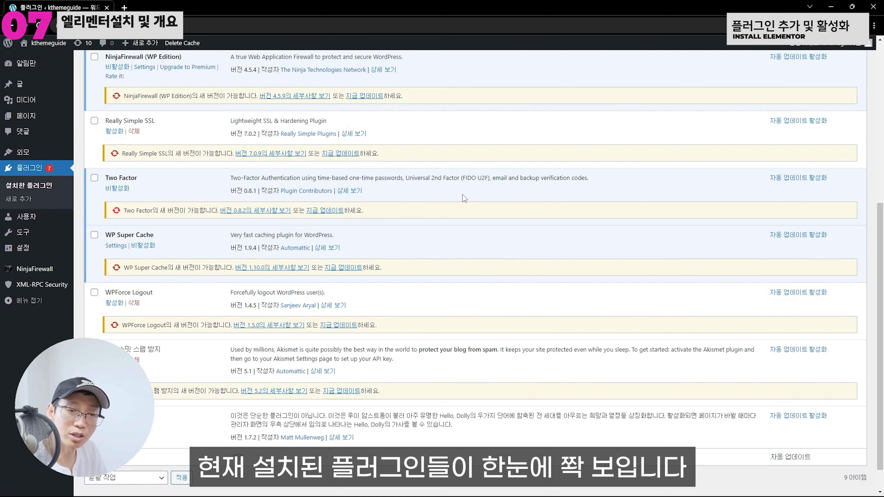
scroll(463, 195, "down", 1)
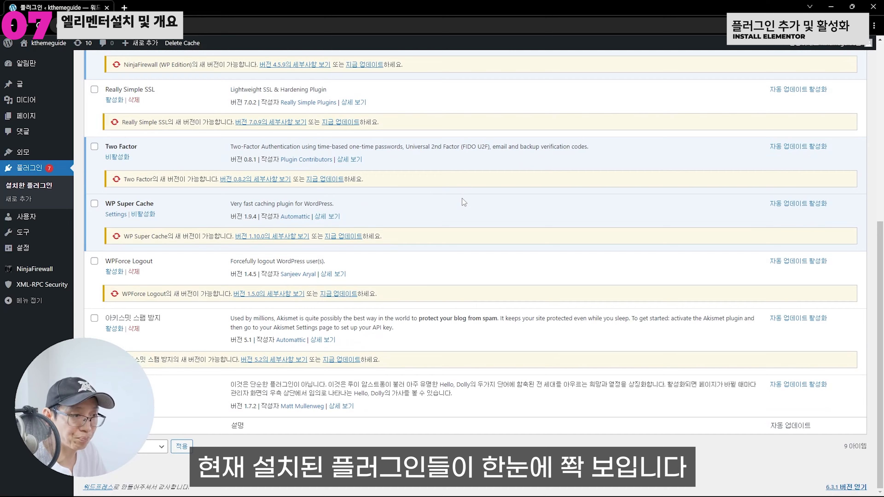
scroll(463, 202, "up", 7)
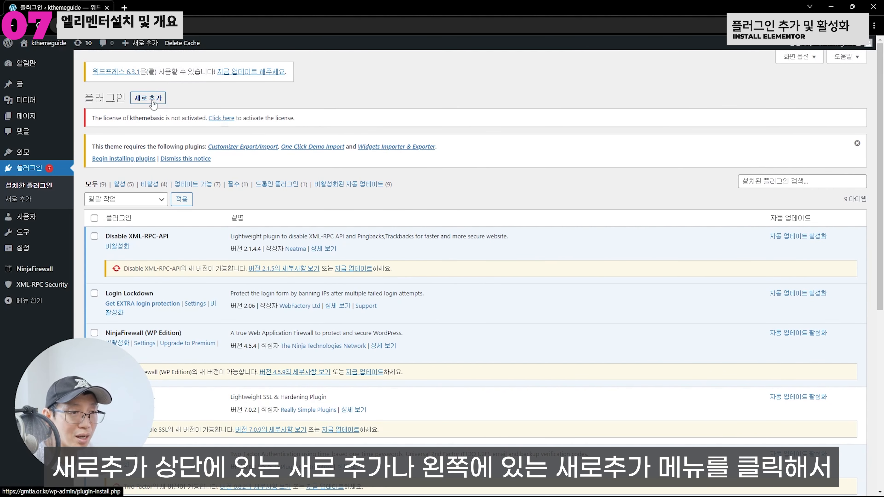
Search the plugin directory for "elementor" and install the 엘리멘터 웹사이트 빌더 plugin by Elementor.com.
left_click(20, 199)
left_click(776, 189)
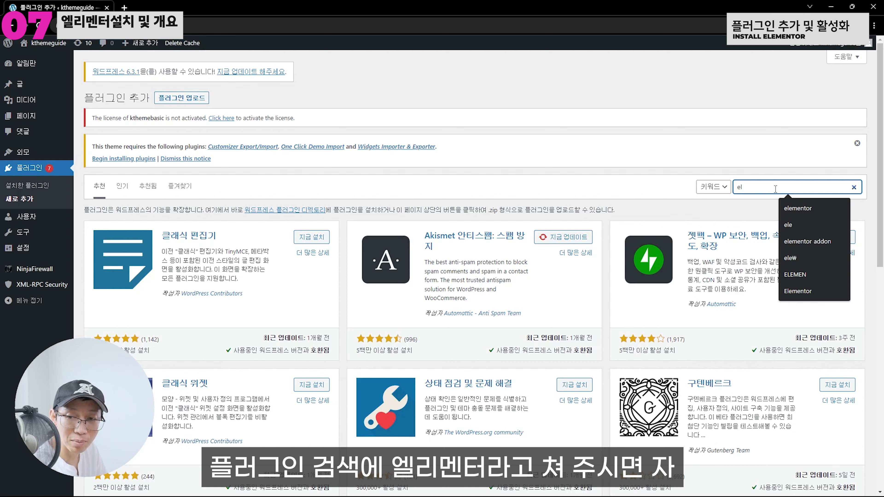
type("elementor")
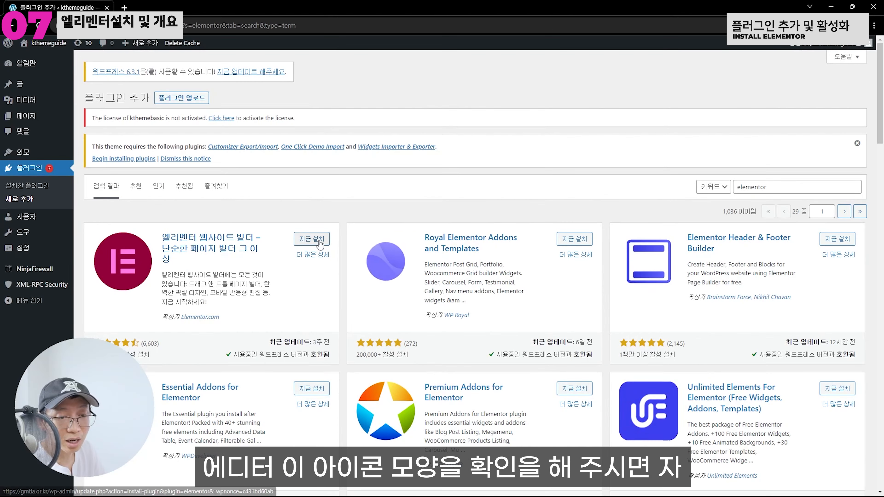
left_click(341, 256)
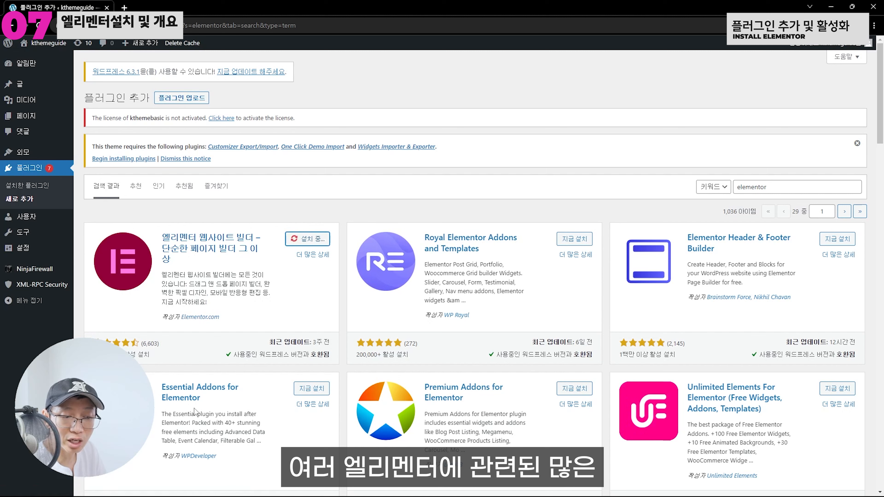
scroll(671, 369, "down", 5)
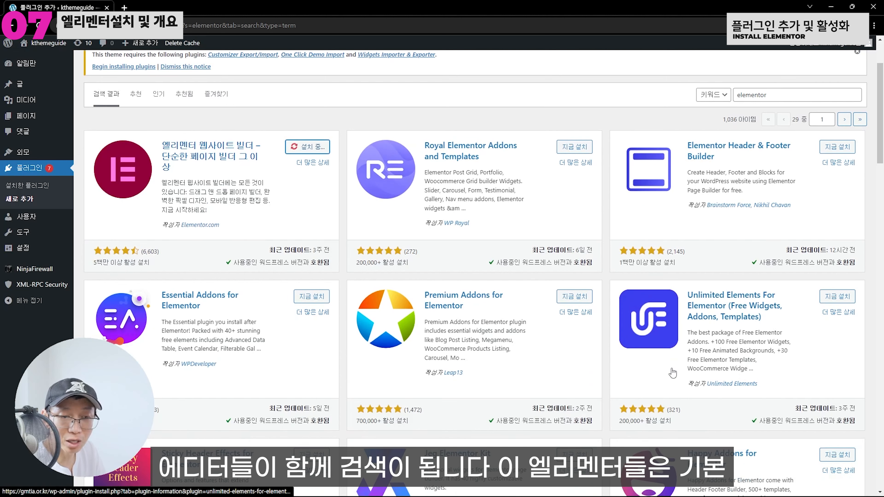
scroll(671, 370, "up", 5)
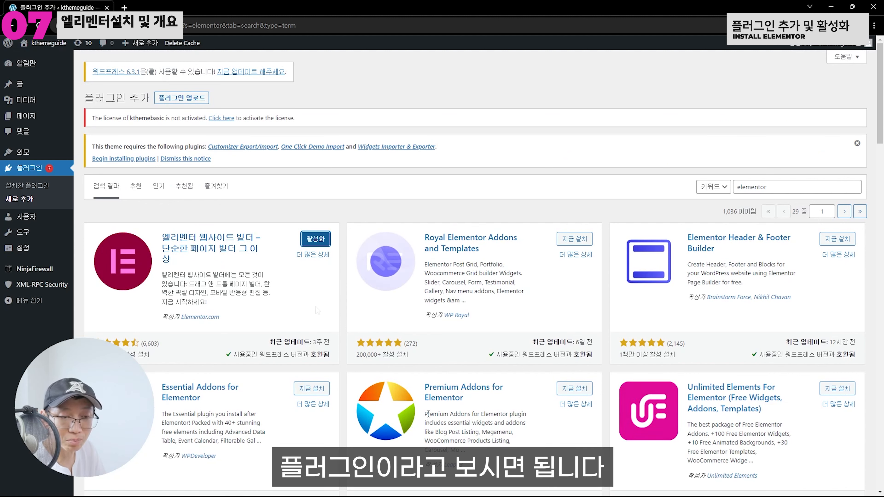
Activate the 엘리멘터 plugin, and look over the installed plugins list and the 엘리멘터 and 템플릿 admin entries.
left_click(315, 240)
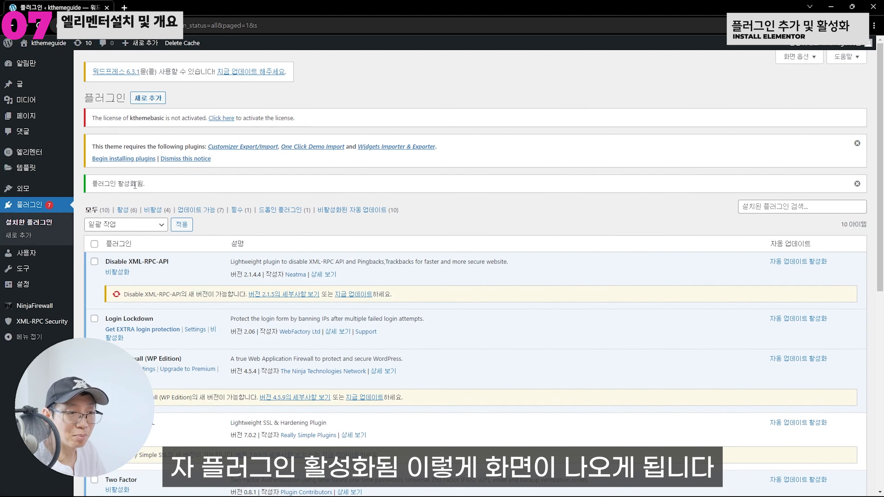
scroll(441, 188, "down", 8)
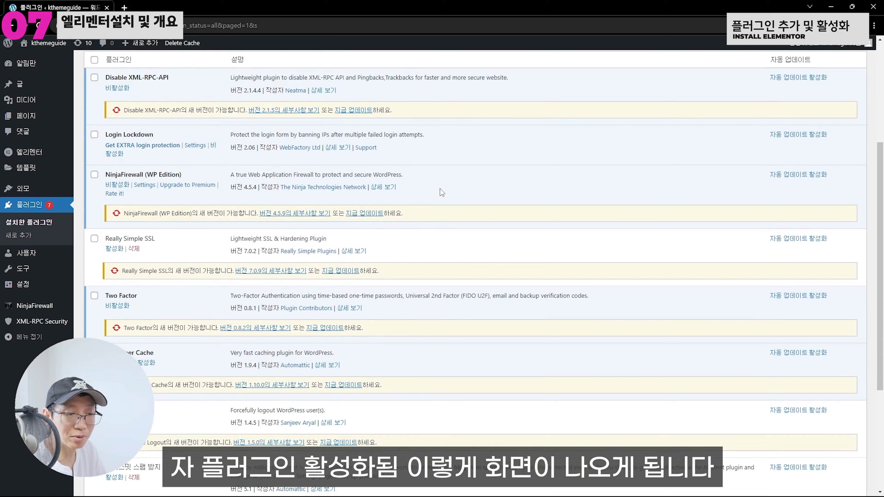
scroll(425, 199, "up", 7)
scroll(416, 191, "up", 1)
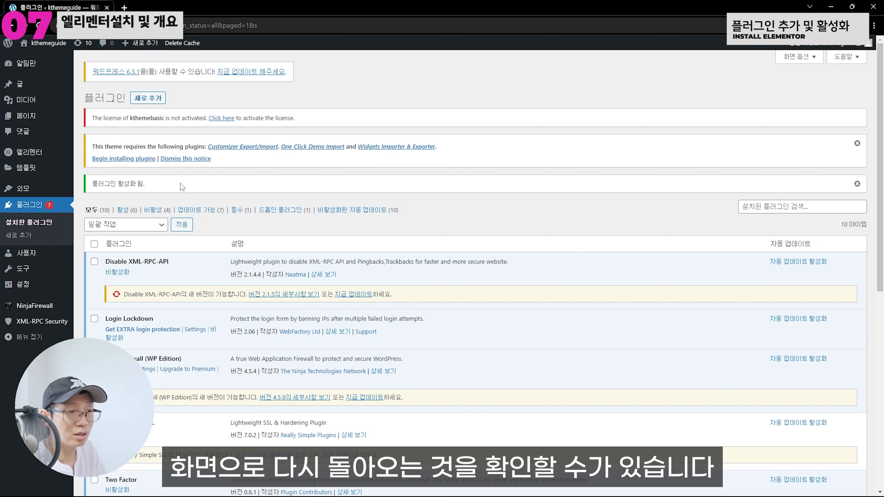
mouse_move(52, 153)
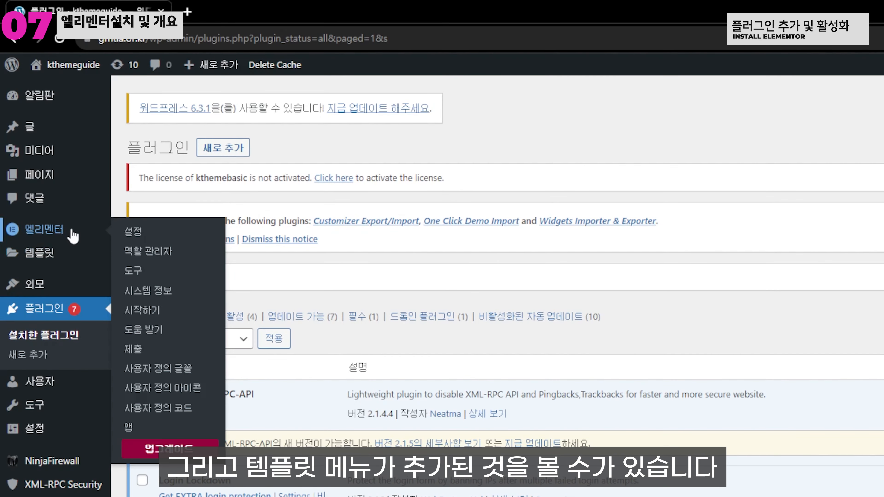
mouse_move(66, 229)
mouse_move(59, 252)
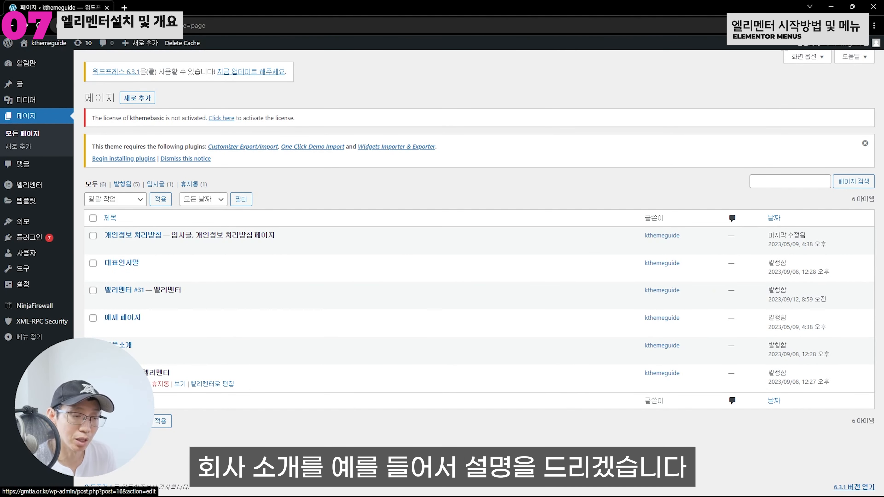
Open the 회사소개 page for editing with Elementor and look through the available widgets.
left_click(120, 373)
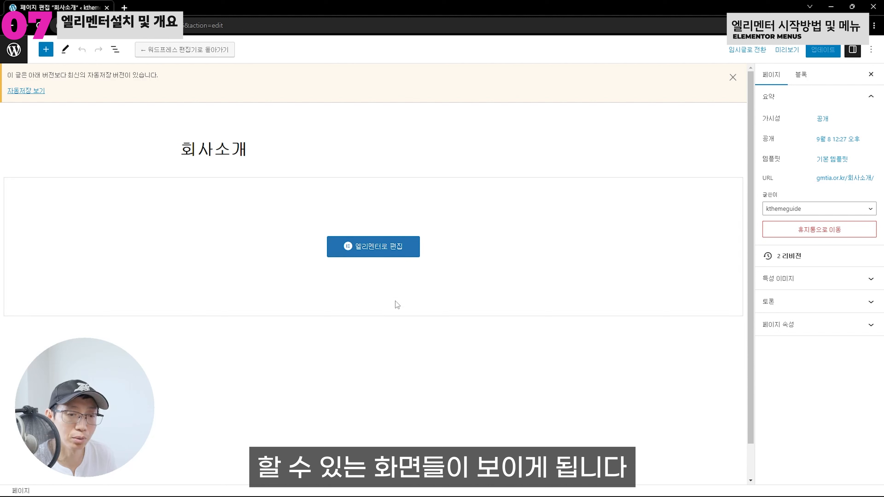
left_click(398, 249)
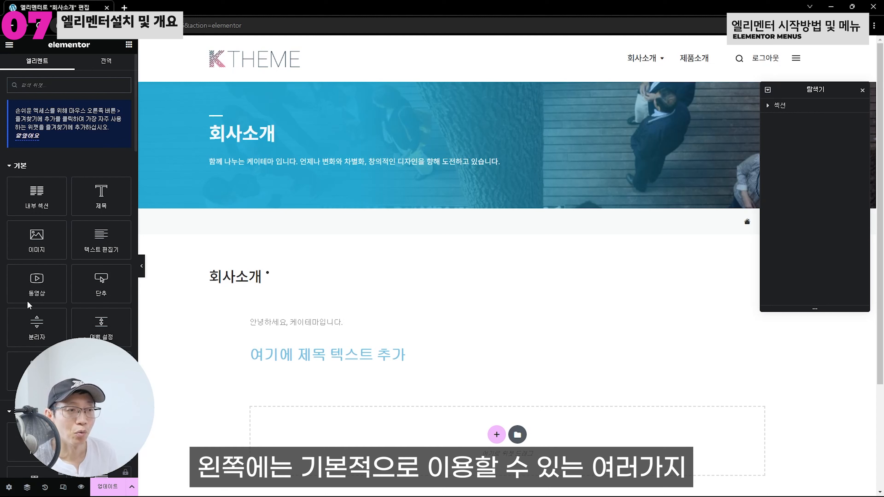
scroll(116, 276, "down", 5)
scroll(116, 275, "up", 5)
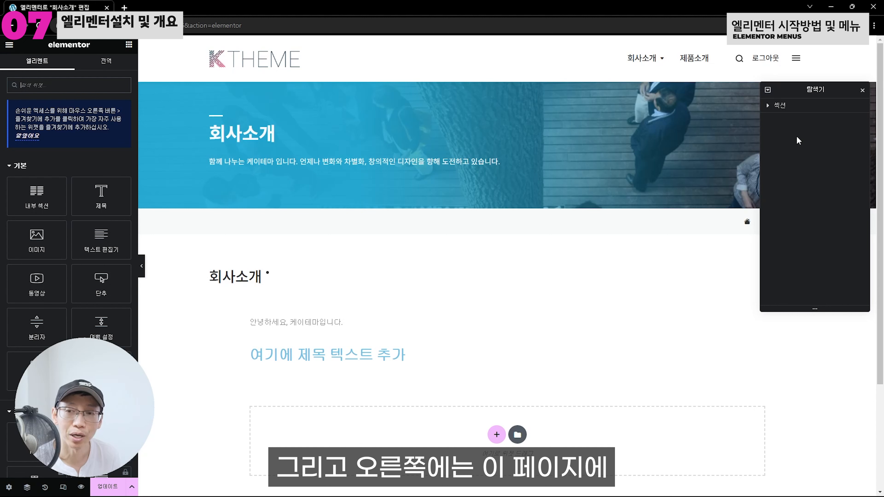
Expand the section and its column in the Navigator, and view Elementor's main settings list before returning to the widgets.
left_click(768, 105)
left_click(772, 120)
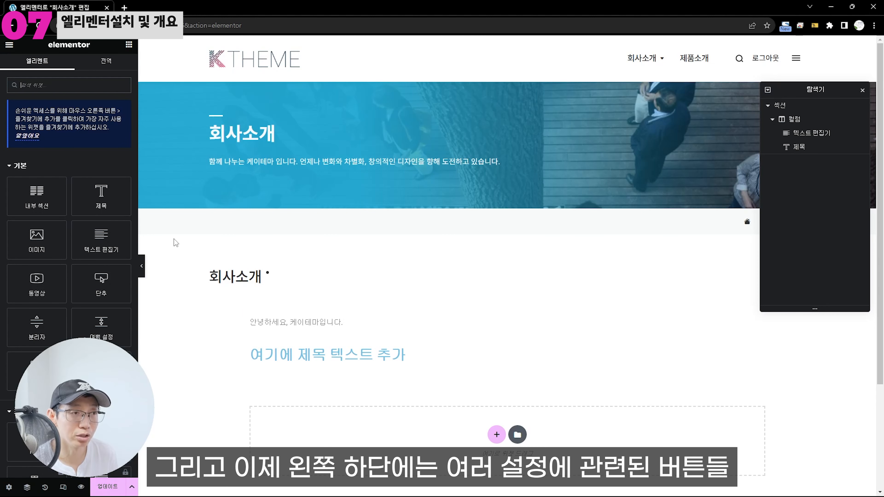
left_click(9, 46)
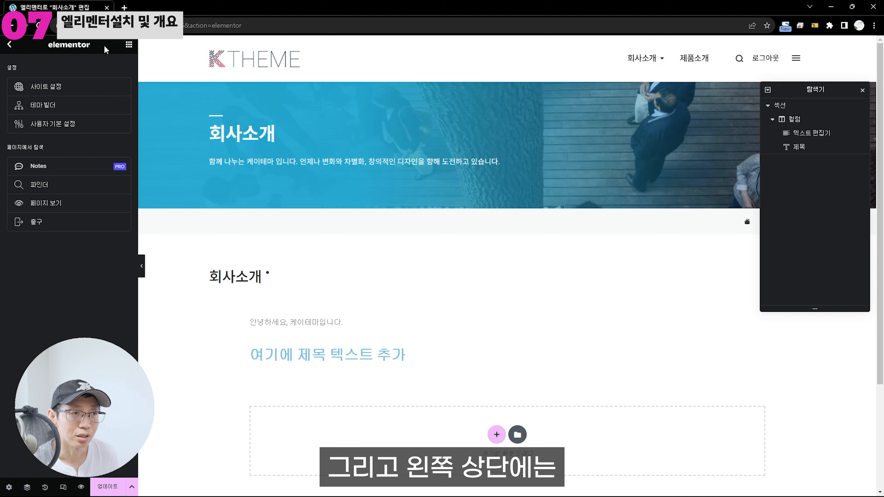
left_click(9, 46)
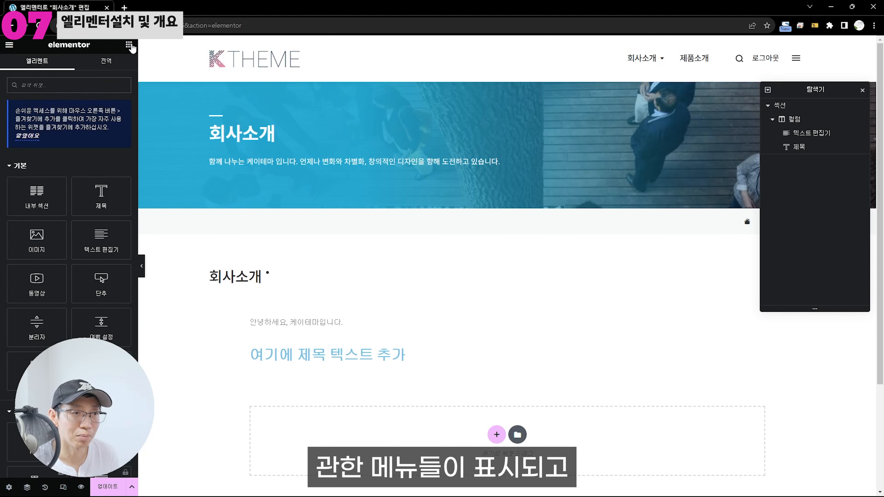
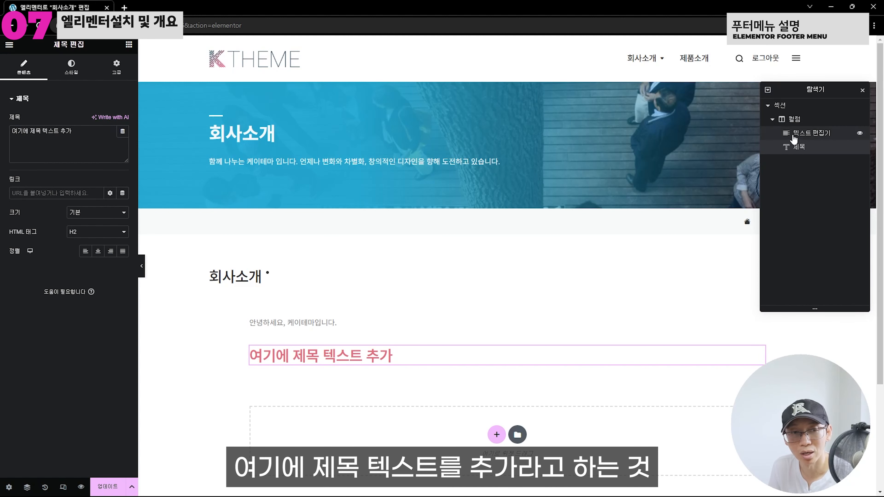
Switch between the text editor and heading widgets through the Navigator, ending with the heading's settings open.
left_click(807, 133)
left_click(801, 146)
left_click(808, 134)
left_click(808, 147)
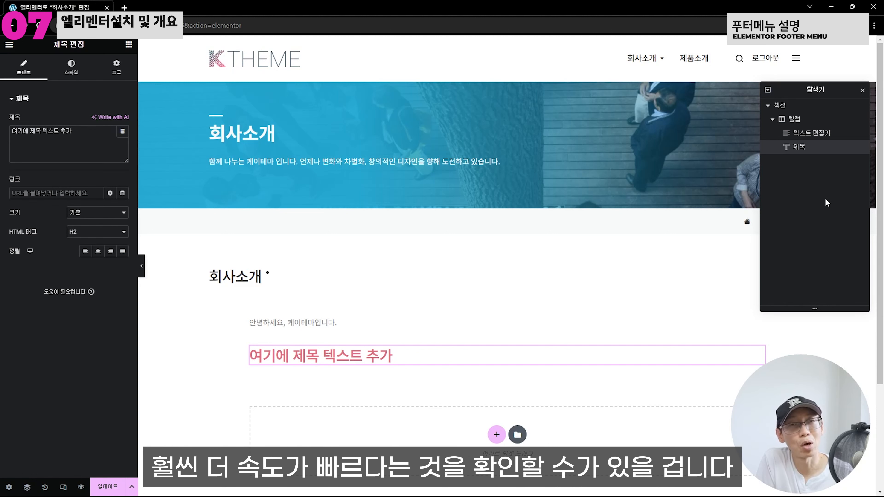
Open the page's revision history and preview the autosaved revision from September 12, 09:13.
left_click(46, 488)
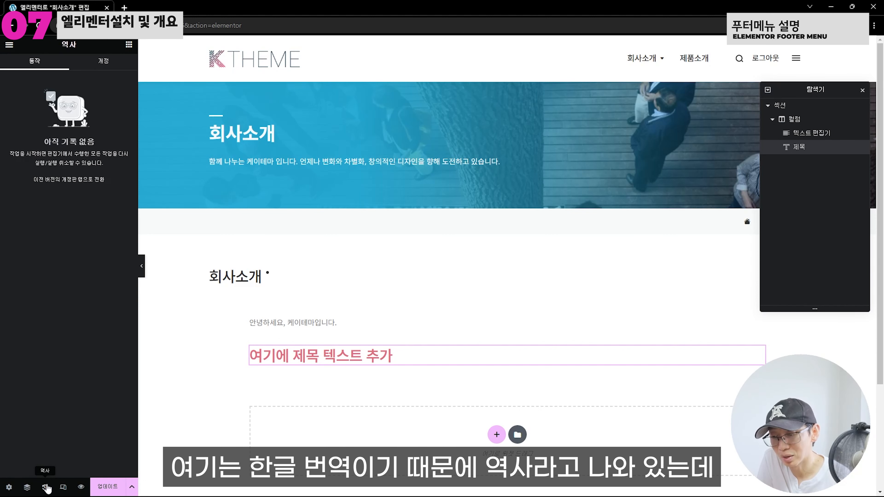
left_click(110, 62)
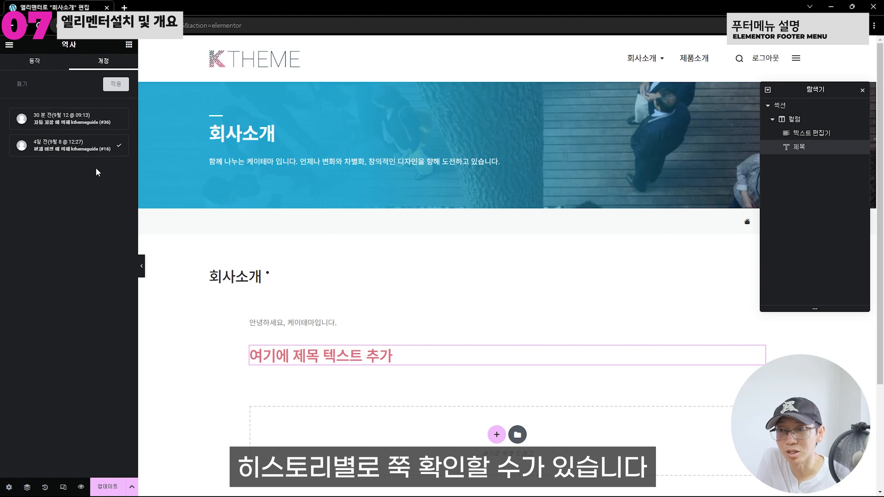
left_click(83, 152)
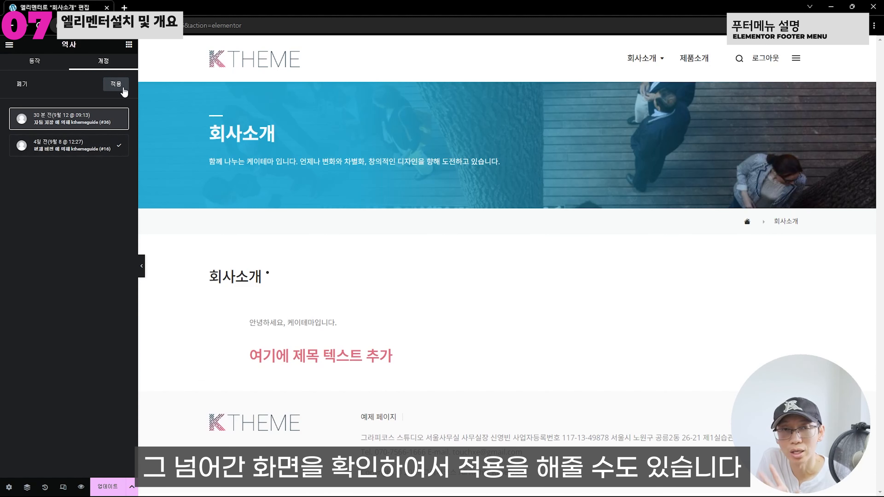
Turn on responsive mode and compare the page's tablet, mobile portrait and desktop layouts, ending on desktop.
left_click(63, 488)
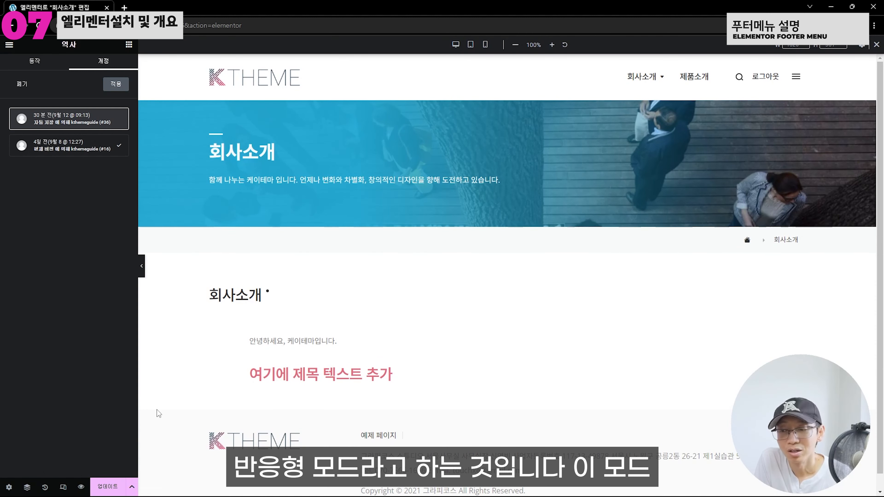
left_click(68, 487)
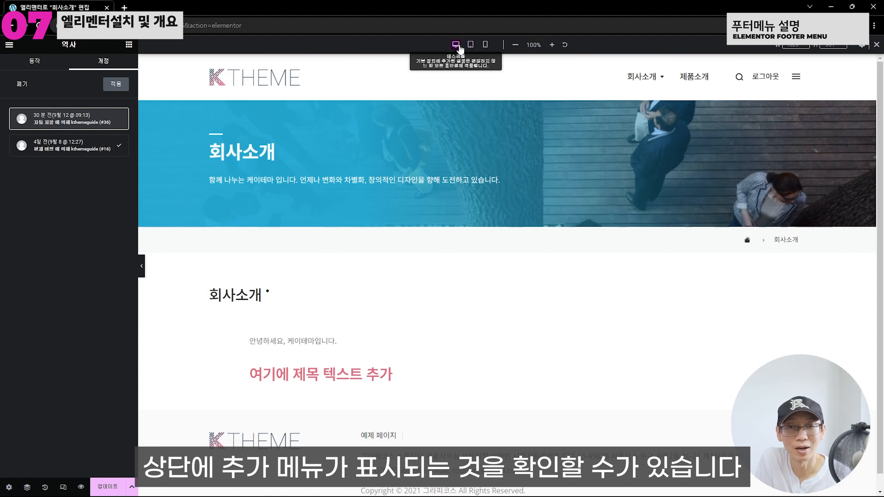
left_click(476, 47)
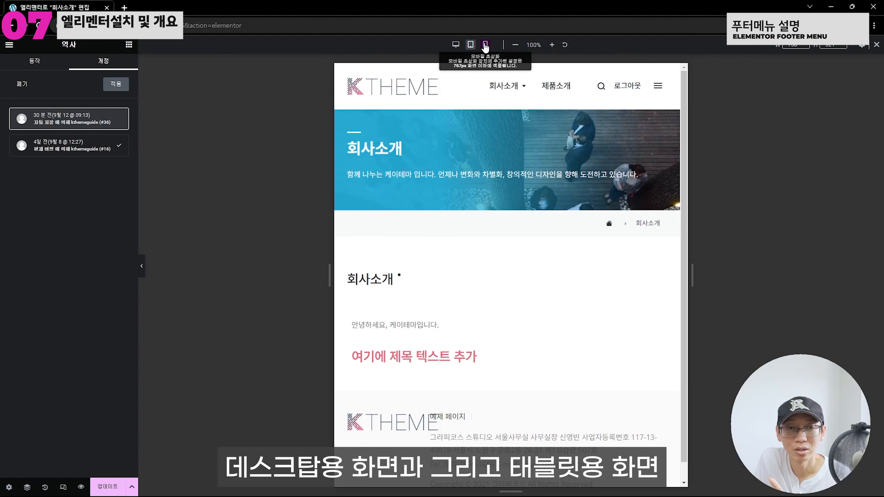
left_click(485, 46)
left_click(455, 45)
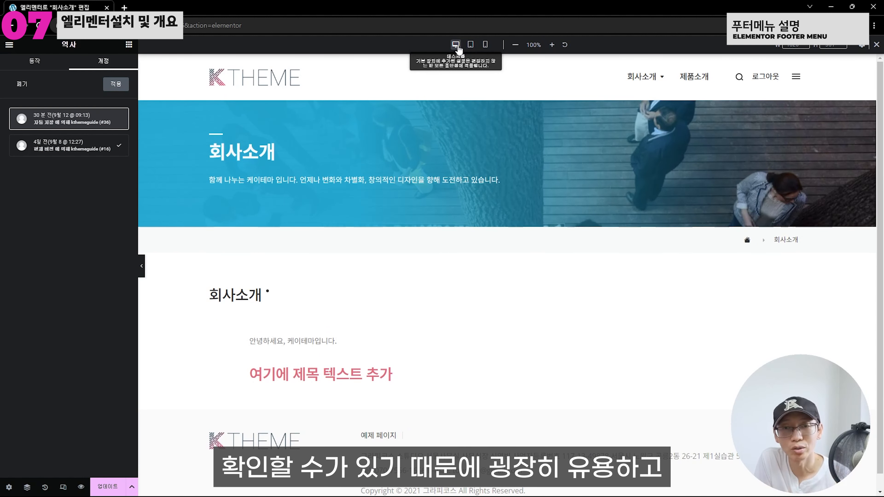
left_click(484, 45)
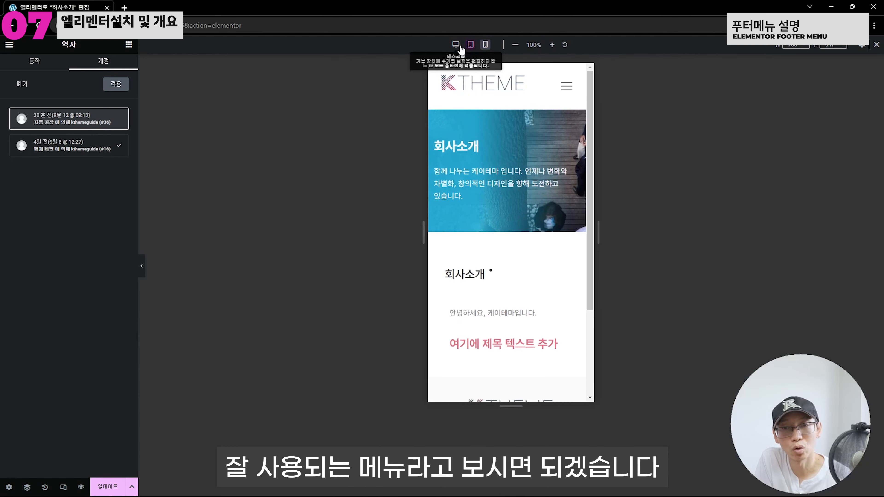
left_click(456, 45)
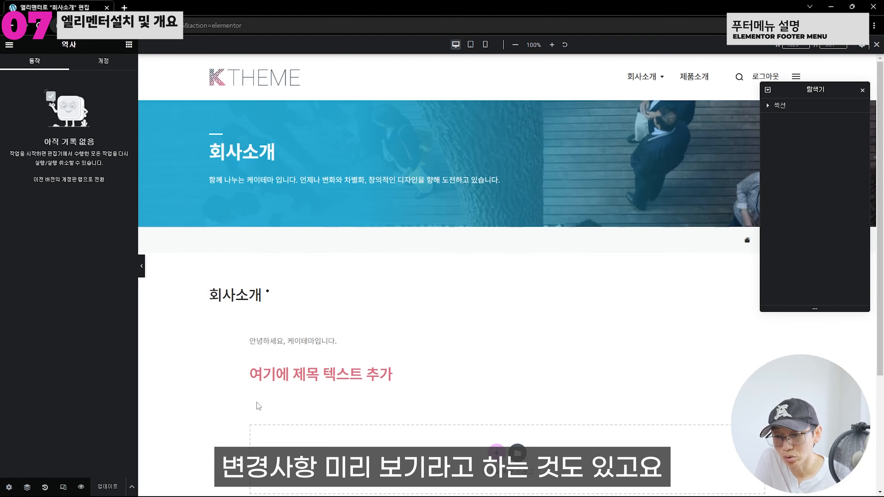
Preview the 회사소개 page in its own browser tab, close the preview, and save the page changes as an update.
left_click(81, 487)
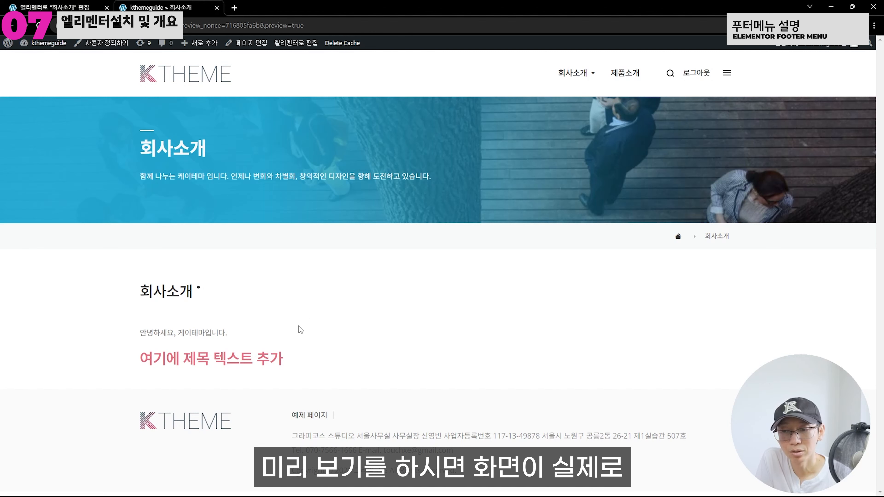
left_click(218, 9)
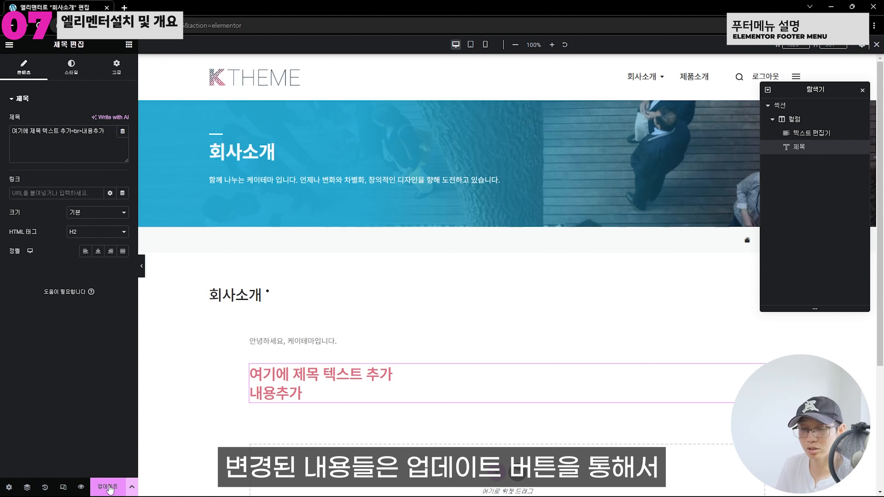
left_click(109, 488)
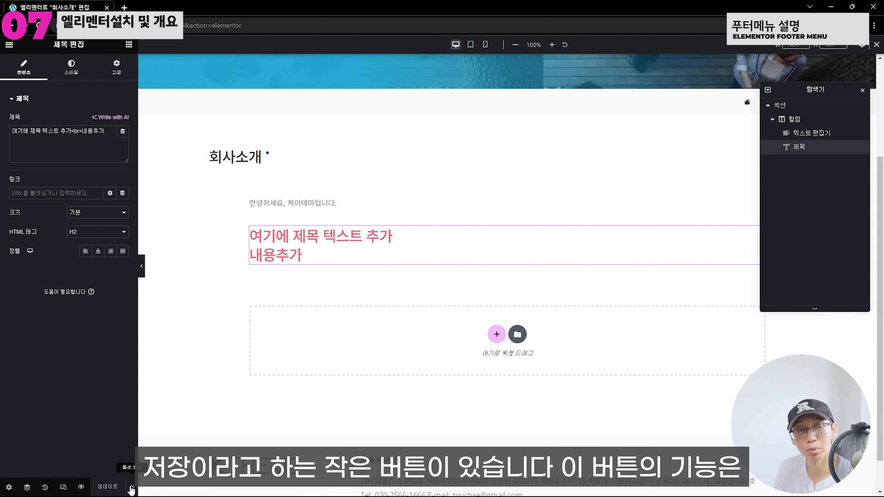
Show the additional save options for the page, such as saving as a draft or as a template.
left_click(131, 487)
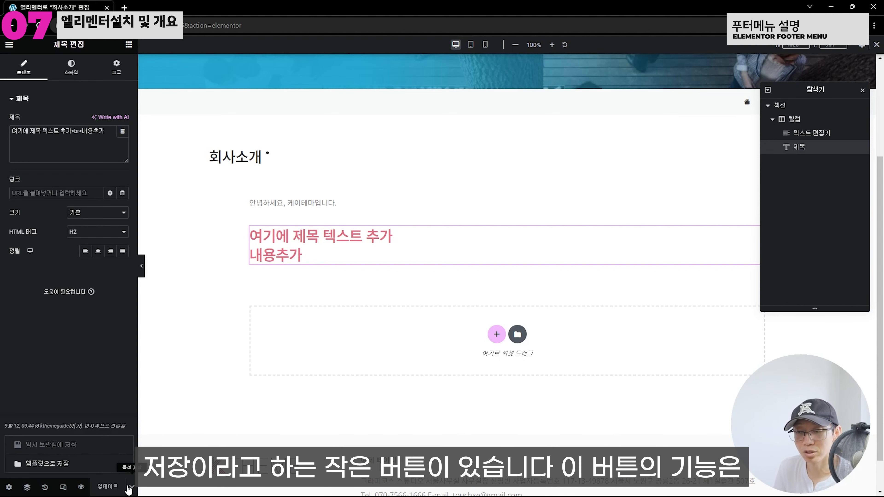
scroll(270, 408, "up", 1)
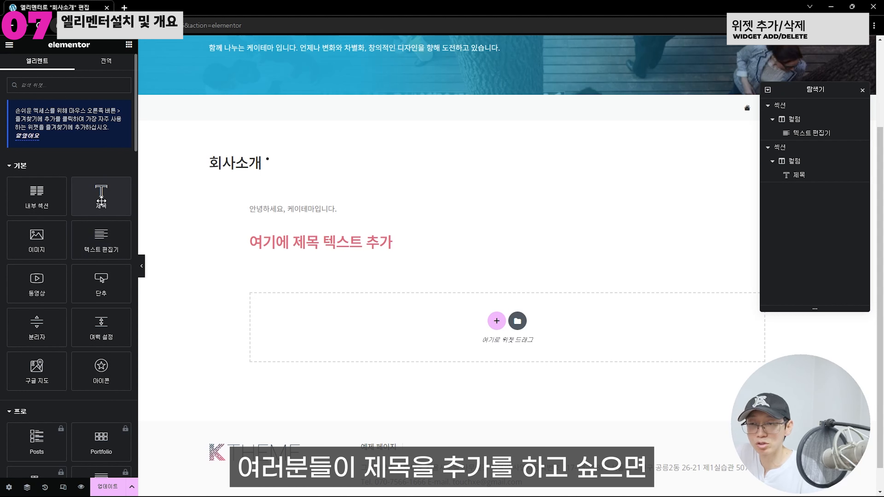
Add a second heading widget below the existing heading in the lower section, and delete that new heading again.
left_click(99, 200)
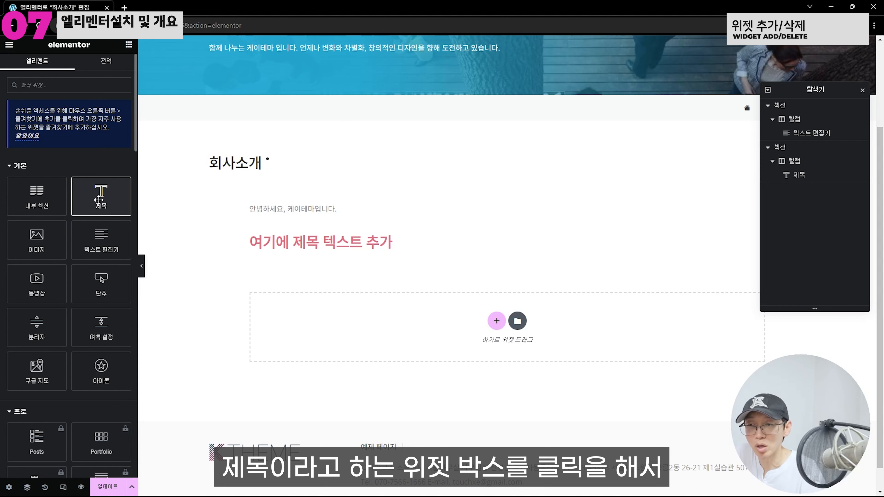
left_click_drag(99, 199, 313, 250)
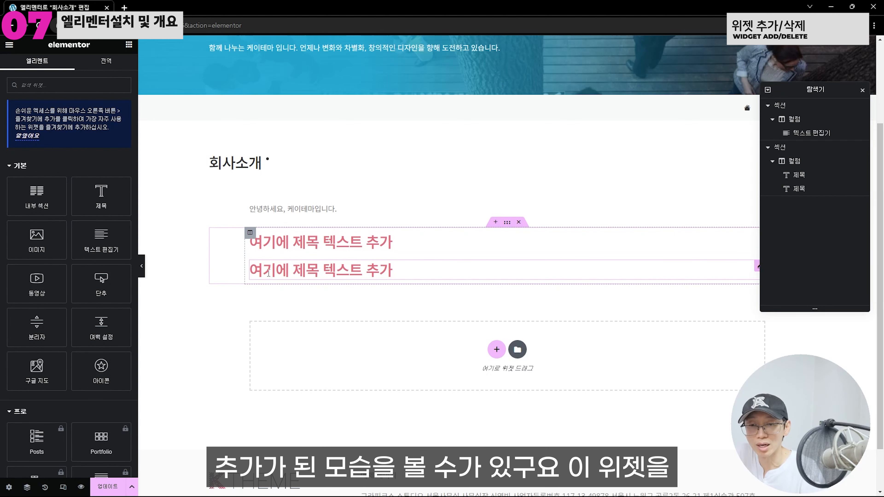
scroll(444, 278, "up", 2)
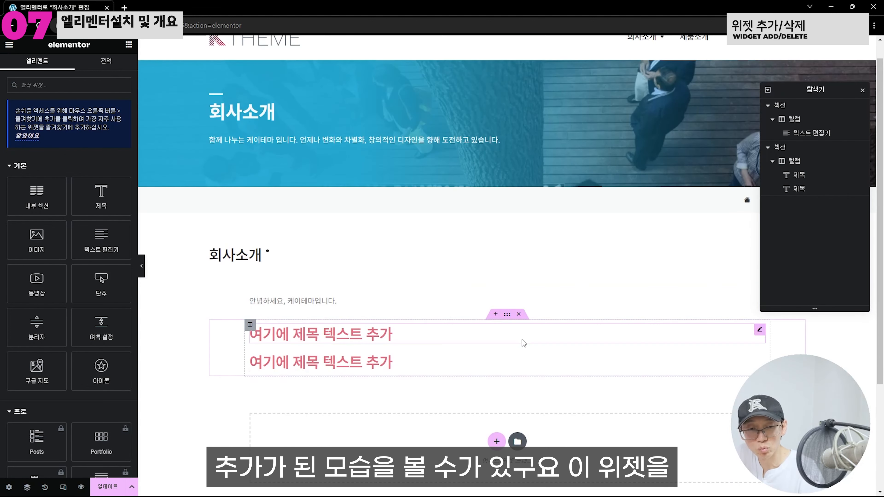
left_click(318, 359)
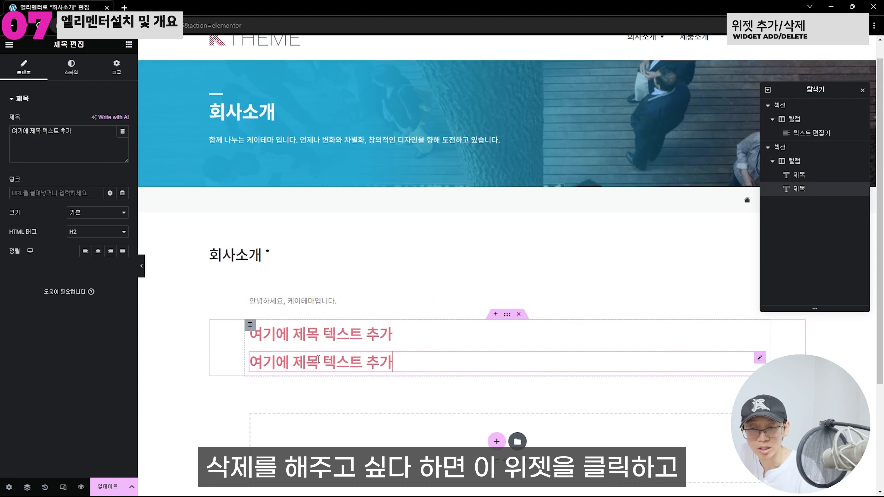
right_click(759, 359)
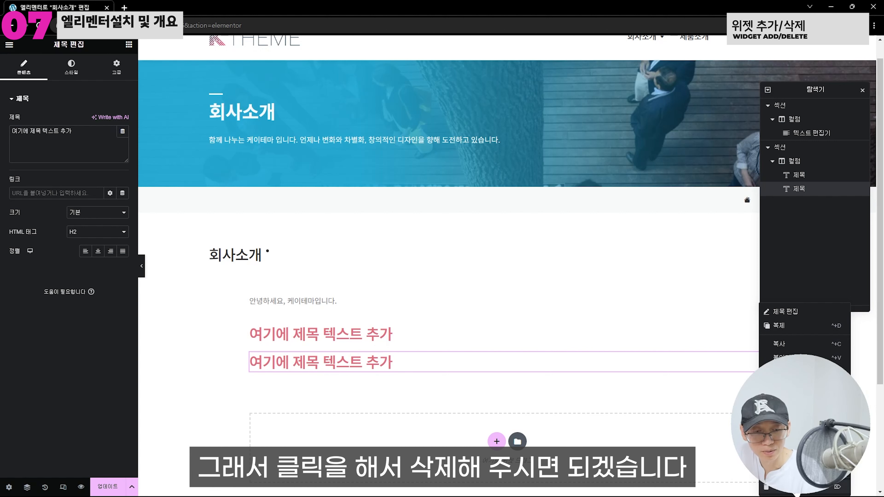
left_click(776, 487)
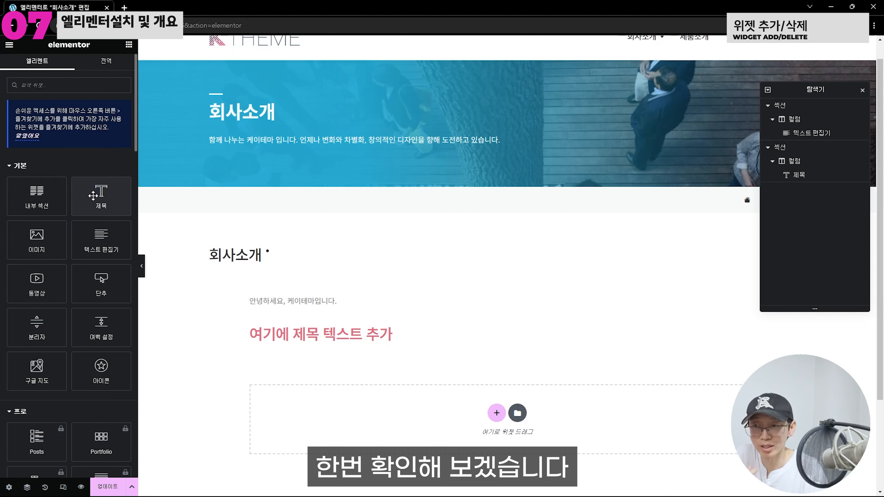
Add a heading widget below the existing "여기에 제목 텍스트 추가" heading and set its text to "테스트 중입니다.".
left_click_drag(93, 196, 321, 342)
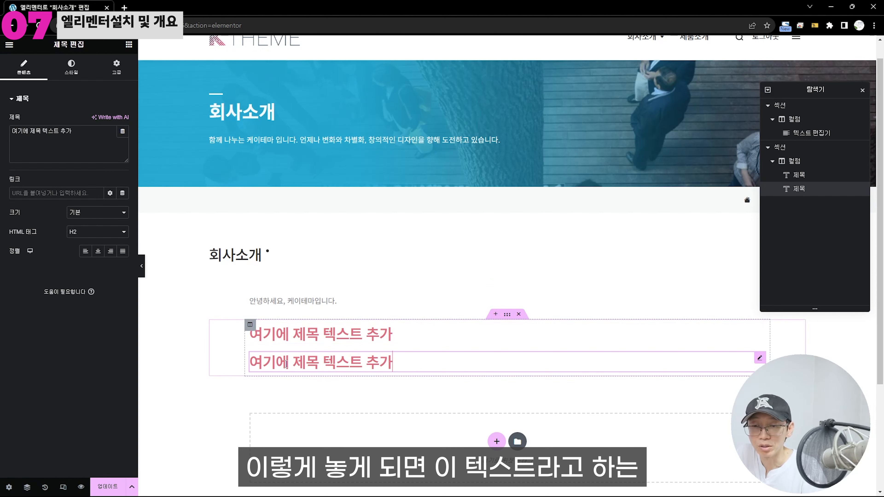
left_click(267, 364)
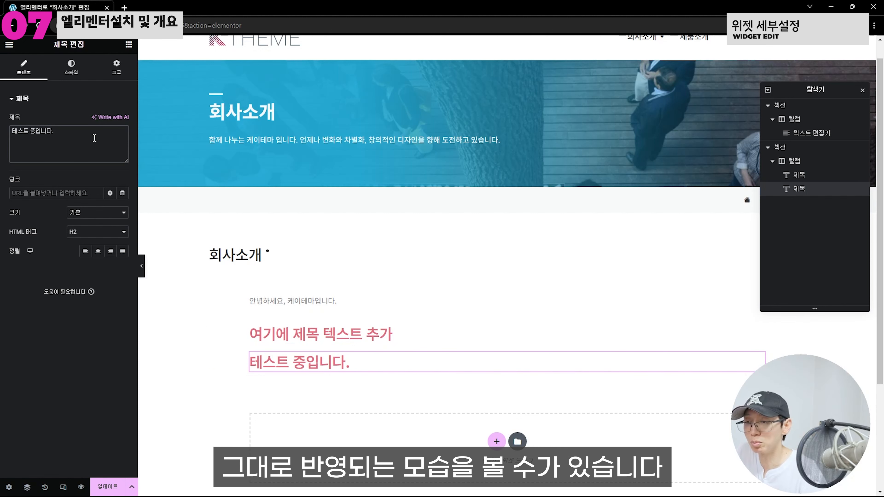
Try different alignments on the "테스트 중입니다." heading and leave it left-aligned.
left_click(57, 193)
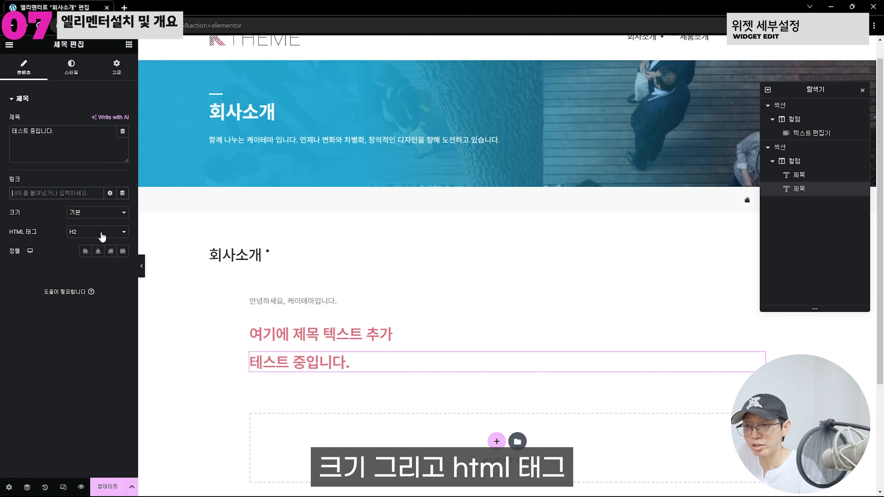
left_click(100, 252)
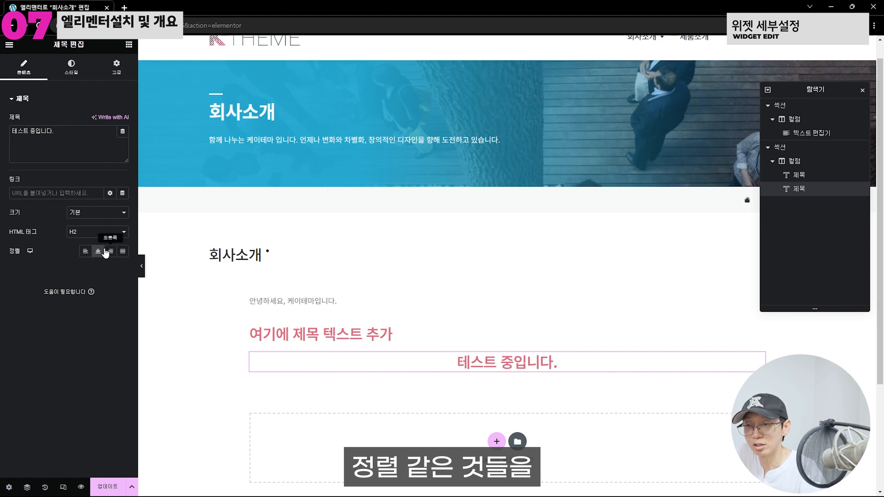
left_click(90, 252)
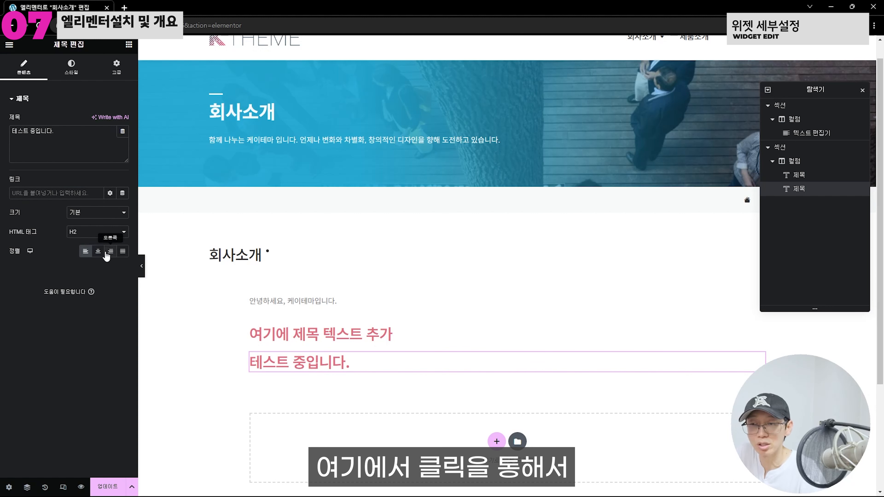
left_click(107, 255)
left_click(88, 253)
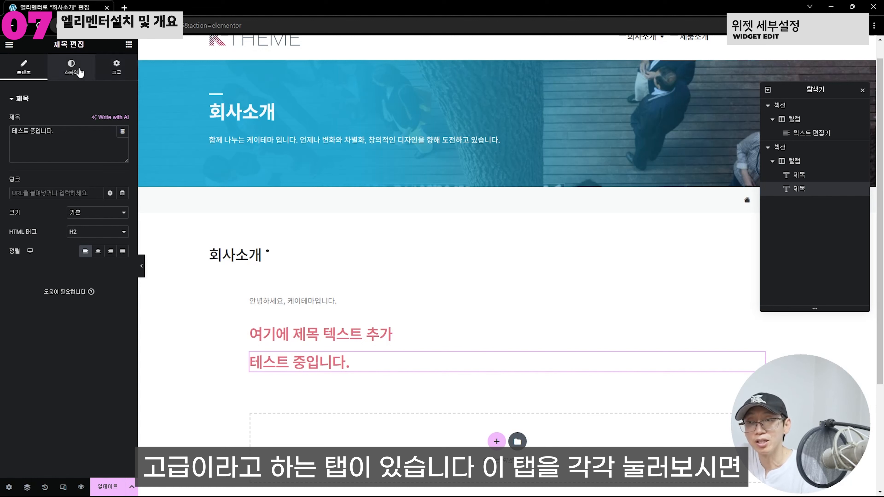
Compare the heading's style and advanced settings, and open its typography options to examine font, size, weight and spacing.
left_click(73, 70)
left_click(117, 69)
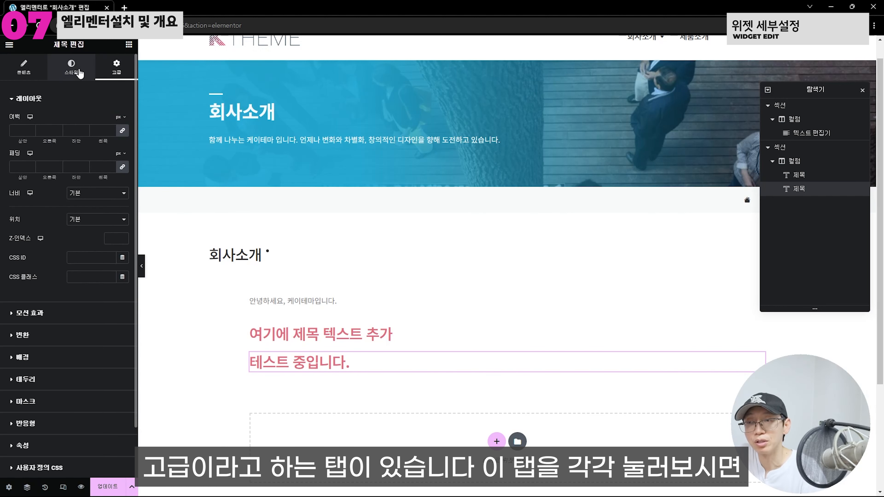
left_click(79, 72)
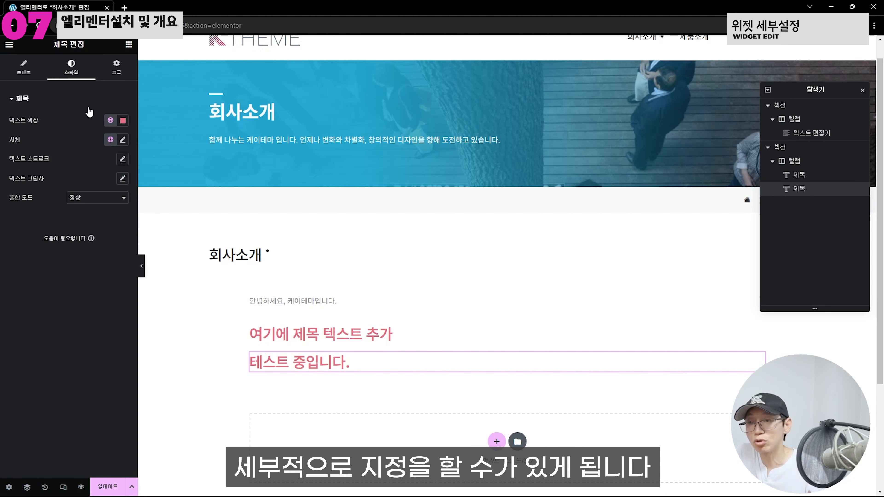
left_click(123, 140)
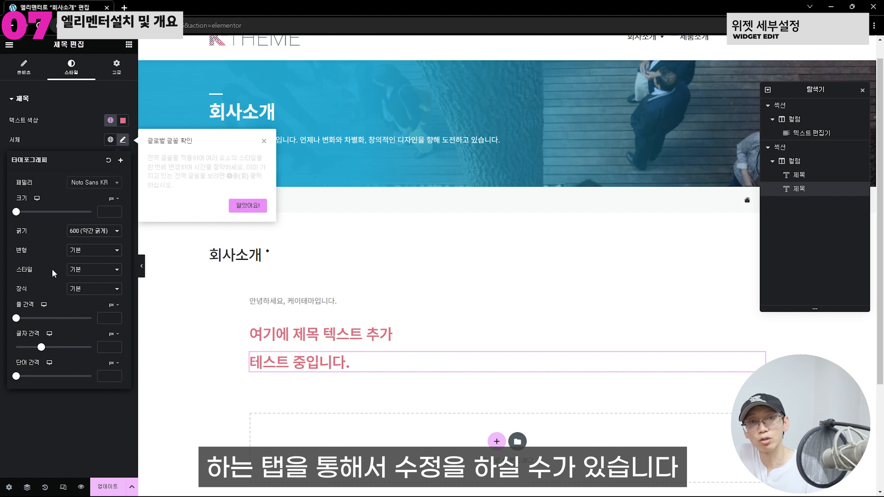
Examine the heading's advanced settings, including layout position choices, motion effects, transform, background, border and mask.
left_click(113, 76)
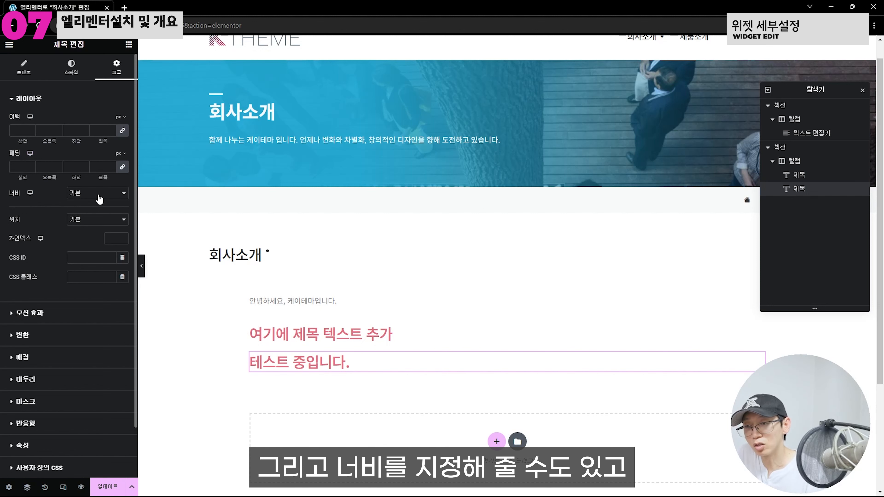
left_click(94, 219)
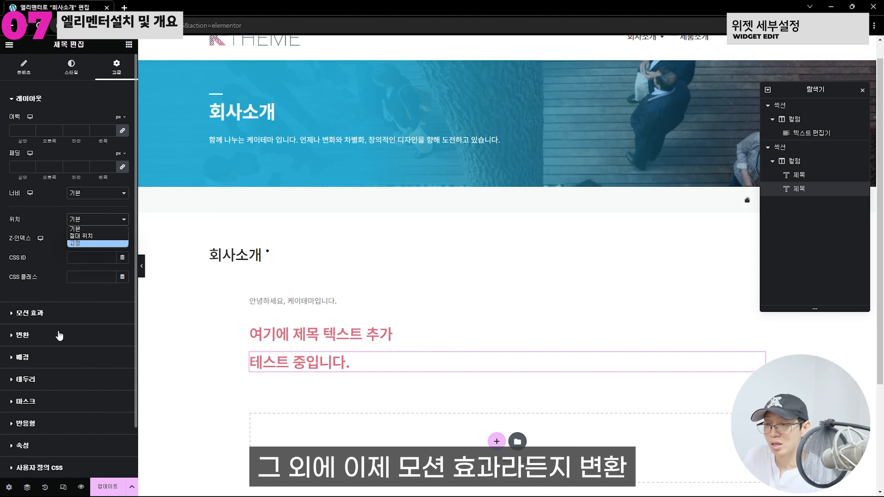
left_click(35, 317)
left_click(34, 317)
left_click(37, 188)
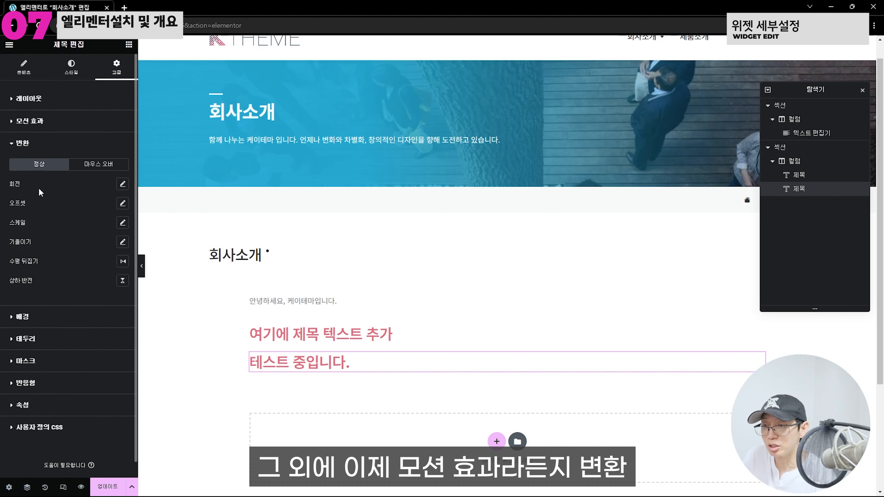
left_click(47, 312)
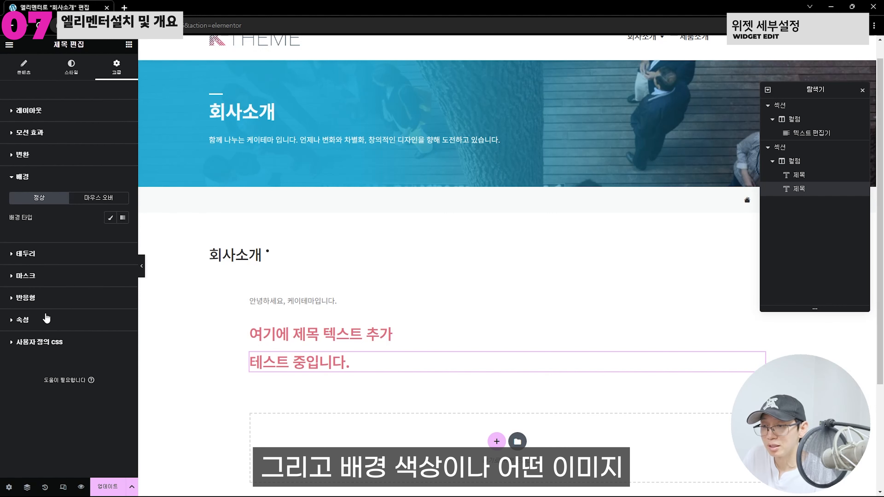
left_click(43, 256)
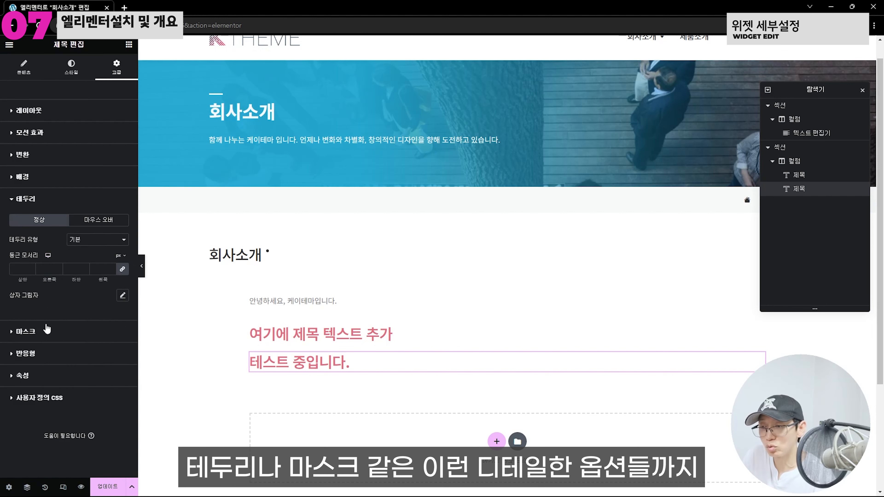
left_click(49, 309)
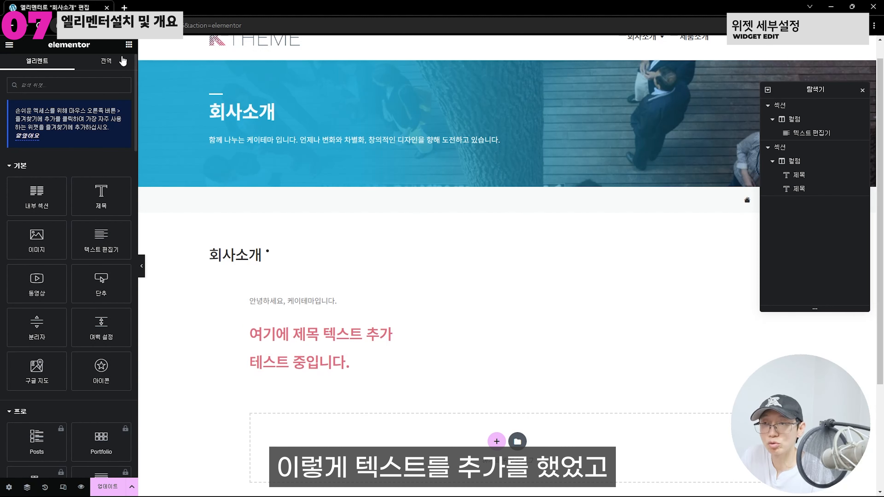
Add an image widget below the "테스트 중입니다." heading.
left_click_drag(36, 241, 290, 375)
scroll(376, 291, "down", 4)
scroll(375, 290, "down", 3)
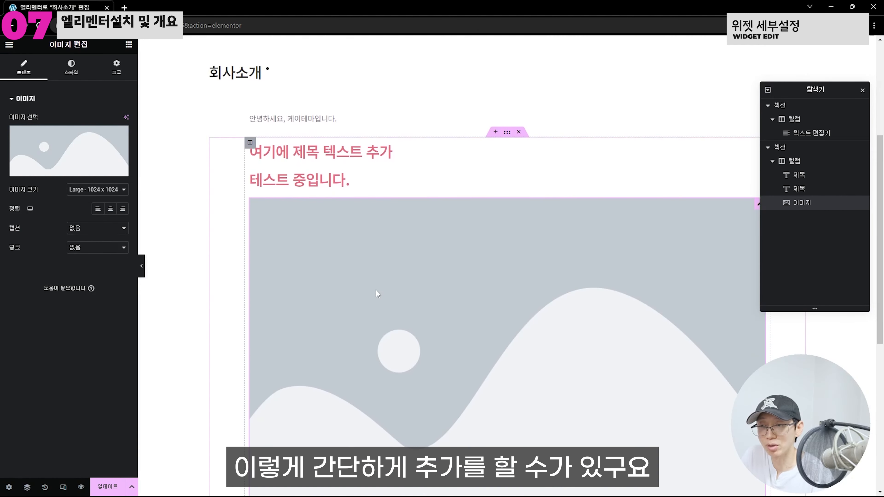
Open the image widget's media picker, look at the media library and file upload, and close it without choosing an image.
left_click(67, 141)
left_click(189, 83)
left_click(148, 80)
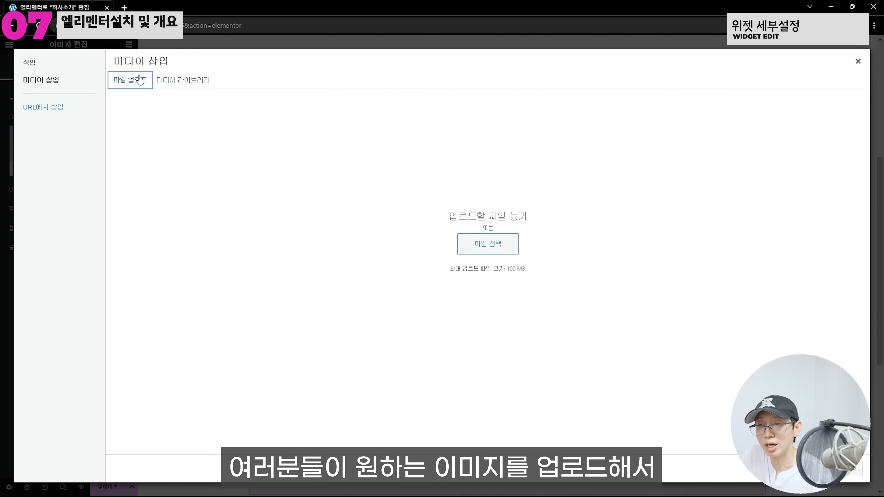
left_click(859, 62)
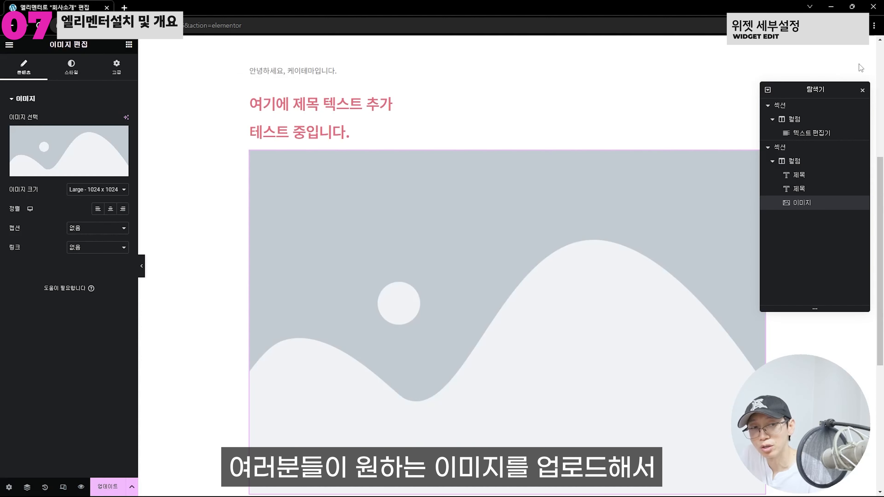
Return to the widget list and add a button widget between the two headings.
left_click(159, 196)
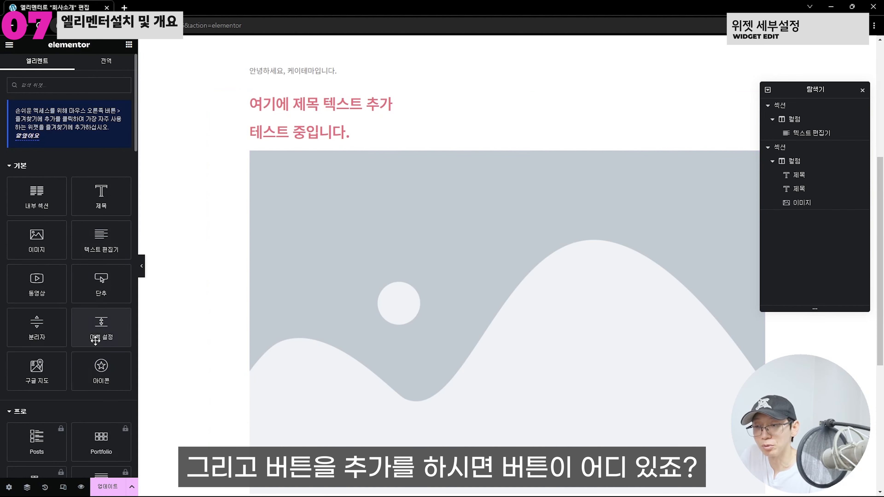
scroll(100, 281, "down", 4)
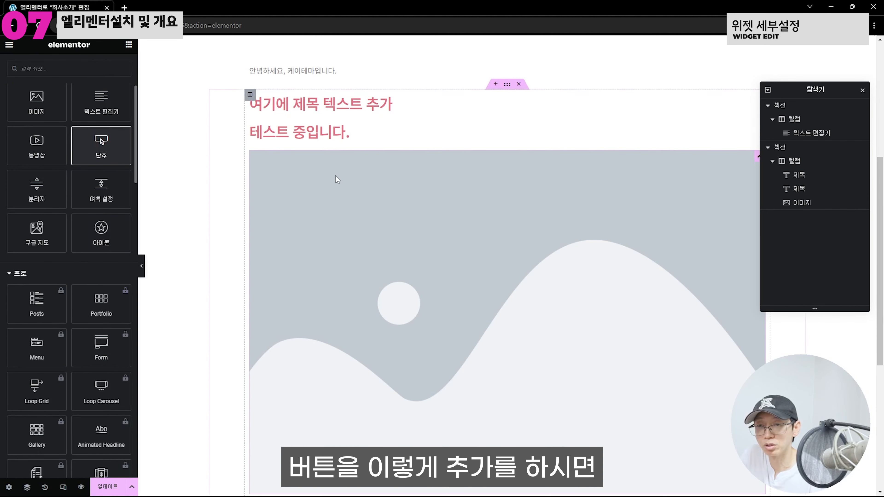
left_click_drag(101, 147, 298, 125)
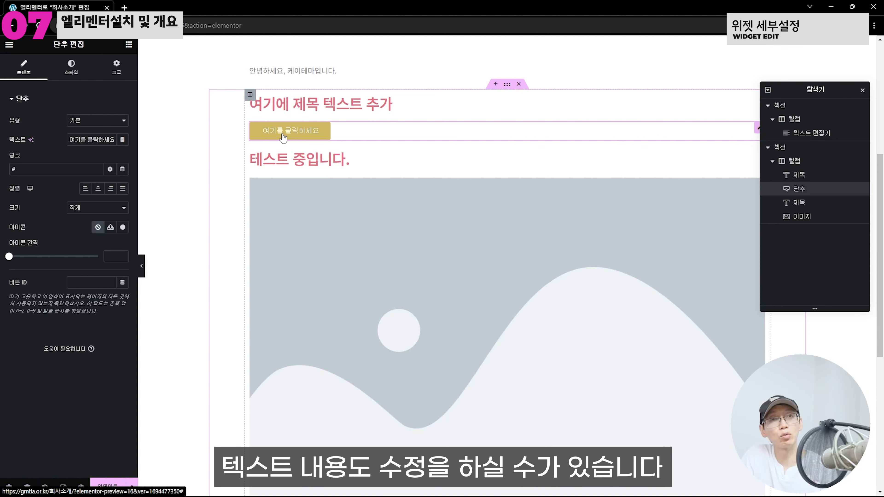
scroll(217, 261, "up", 4)
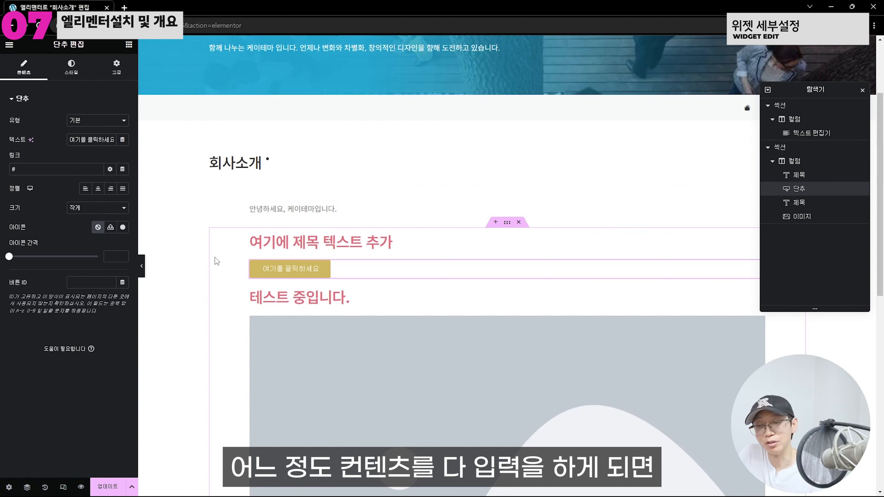
Save the page changes as an update and open the published 회사소개 page from the editor.
left_click(106, 487)
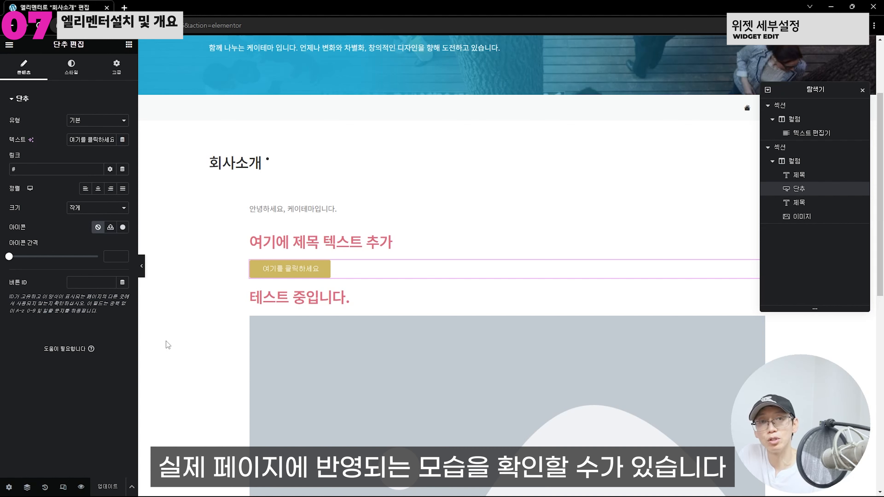
left_click(9, 44)
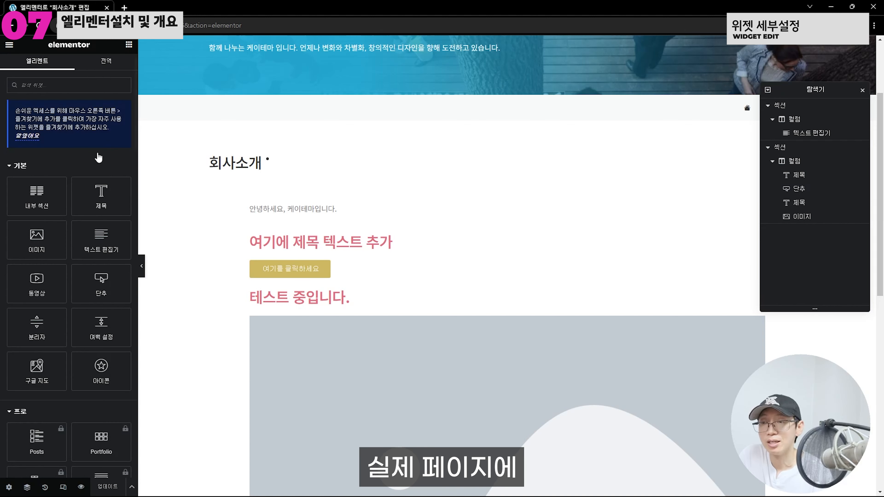
left_click(9, 45)
left_click(9, 45)
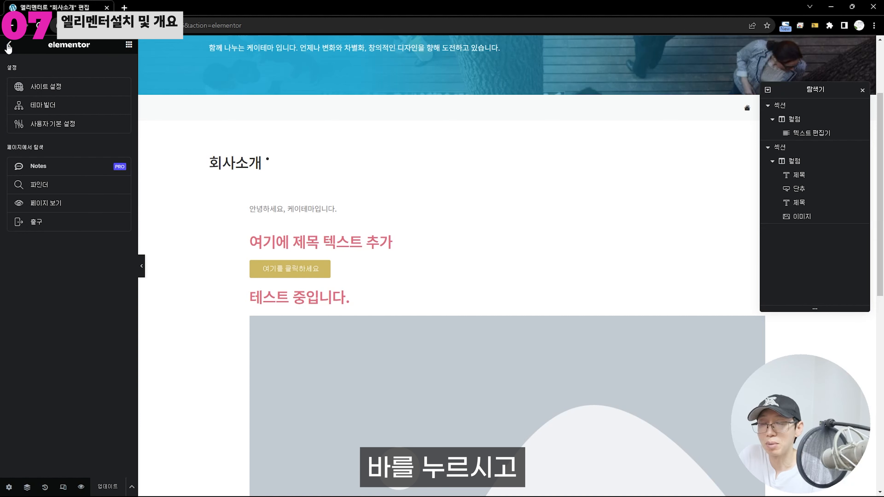
left_click(61, 208)
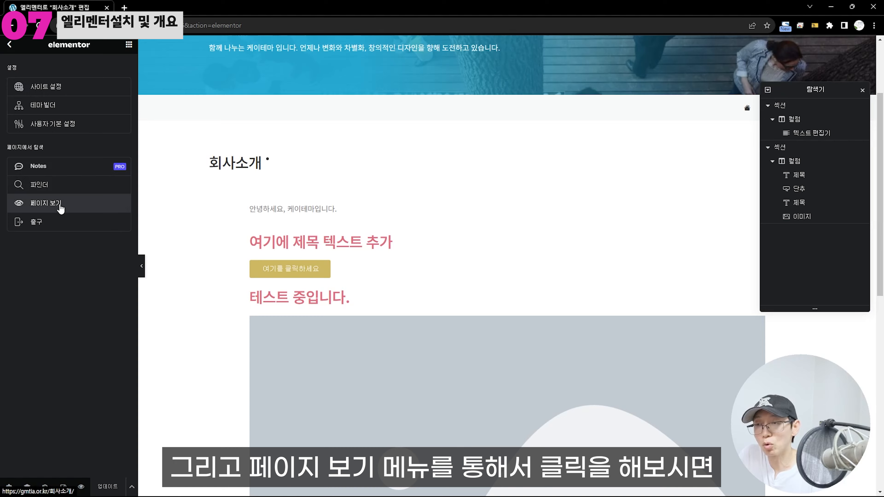